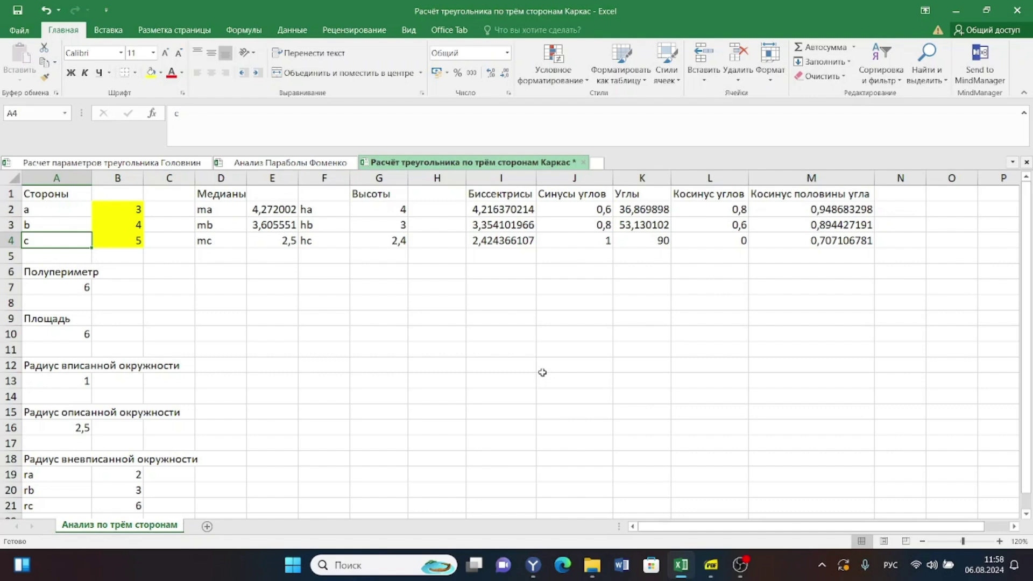
# Step: Examine the triangle's input sides a, b and c in cells B2:B4
pyautogui.scroll(-1, 543, 372)
pyautogui.scroll(1, 543, 374)
pyautogui.click(118, 206)
pyautogui.click(121, 232)
pyautogui.click(111, 208)
pyautogui.click(116, 243)
pyautogui.click(183, 274)
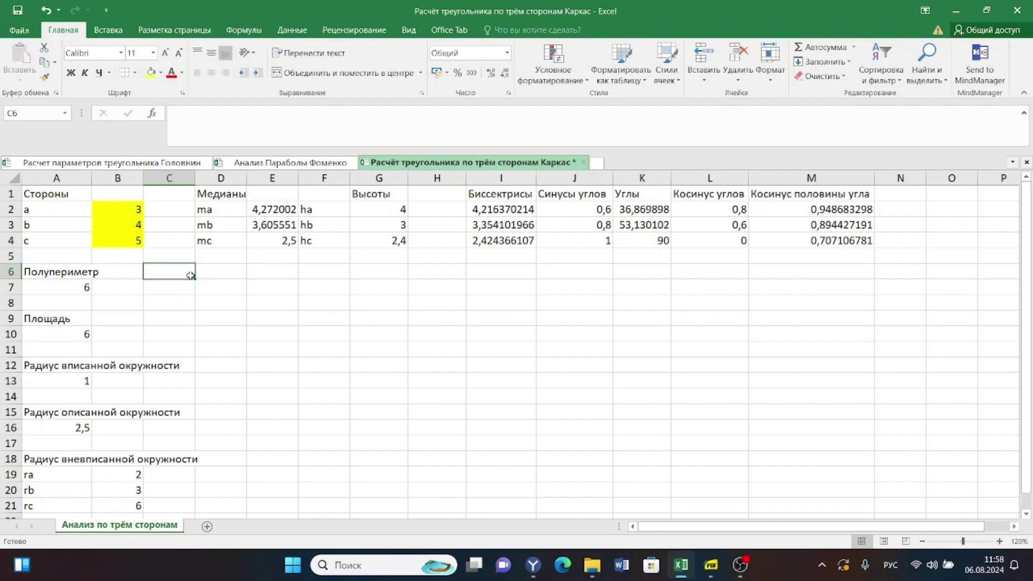
pyautogui.click(107, 210)
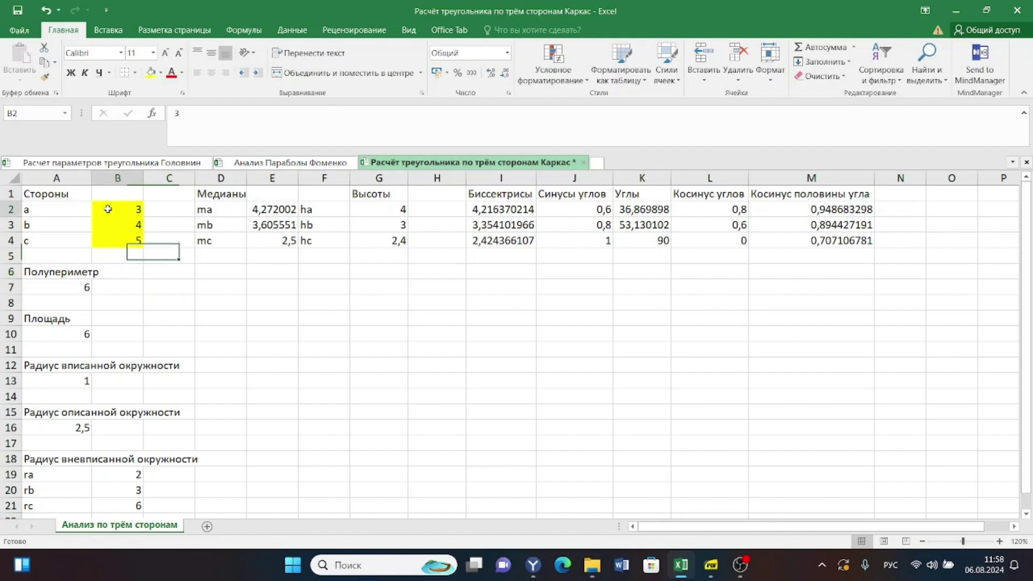
pyautogui.click(114, 235)
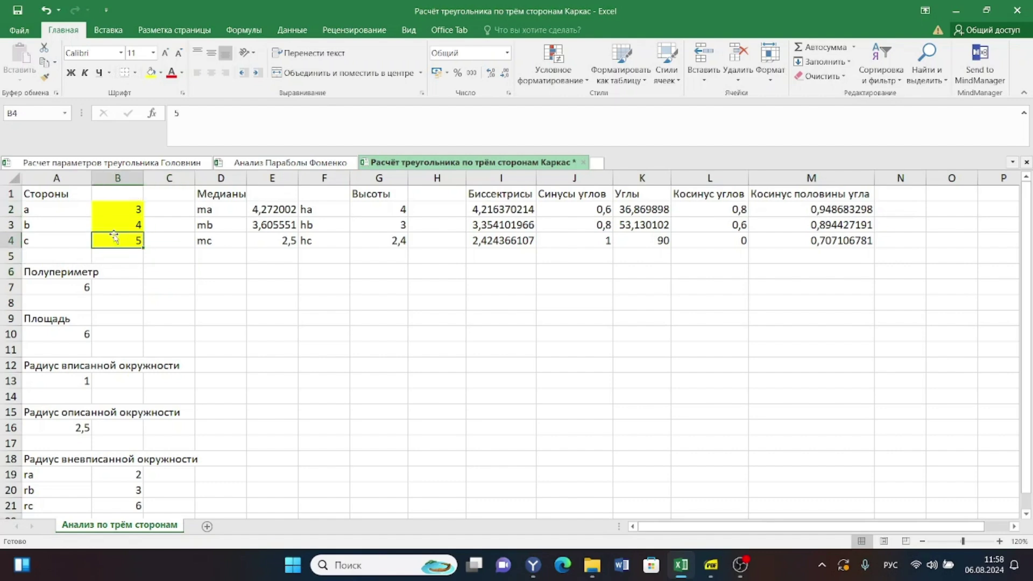
pyautogui.click(111, 205)
pyautogui.click(132, 272)
pyautogui.click(113, 208)
pyautogui.click(117, 225)
pyautogui.click(119, 245)
# Step: Examine the triangle's calculated parameters: bisectors, medians, semiperimeter, area, and the inscribed, circumscribed and escribed circle radii
pyautogui.click(483, 224)
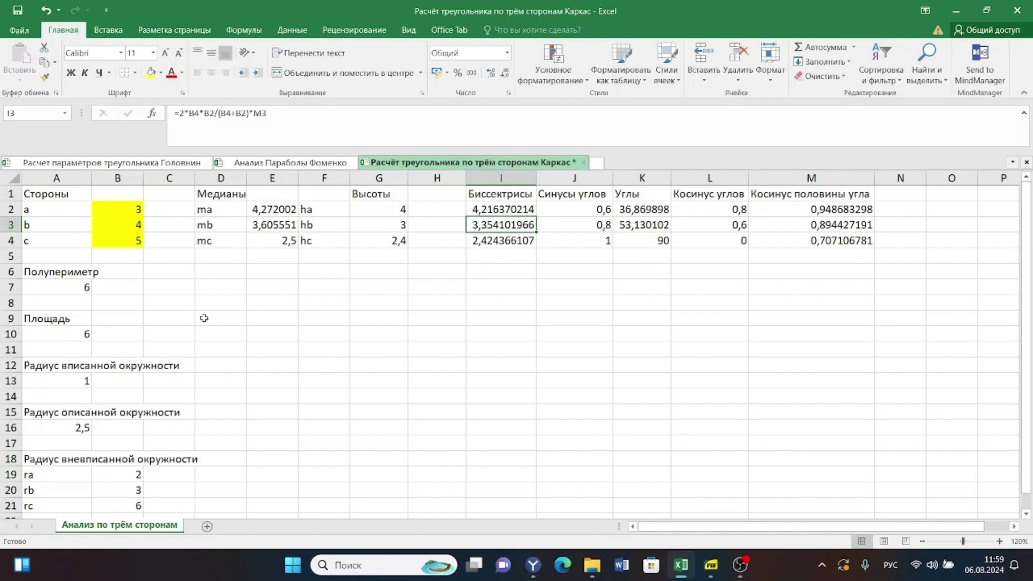
pyautogui.click(63, 305)
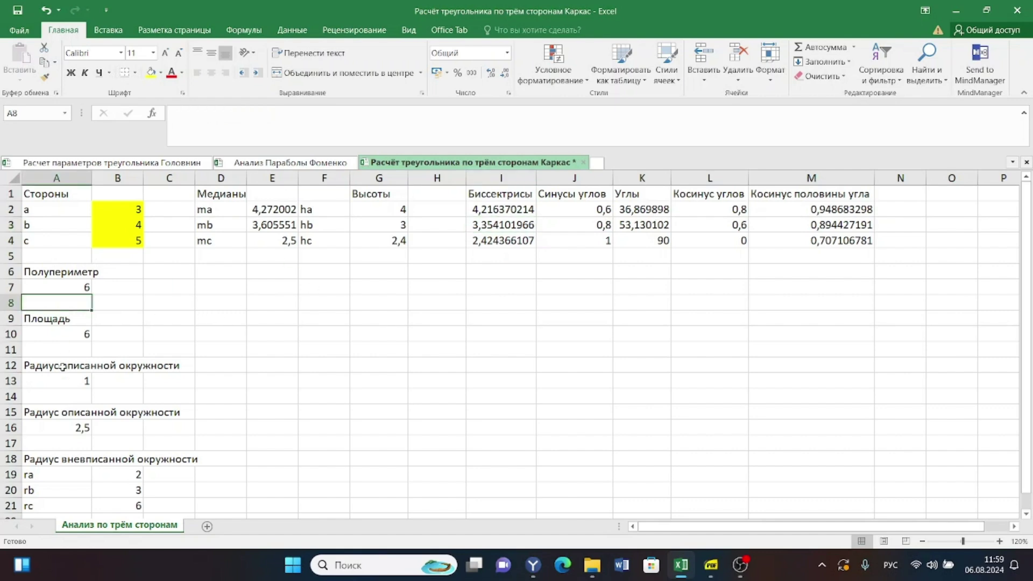
pyautogui.scroll(-1, 63, 362)
pyautogui.scroll(1, 63, 367)
pyautogui.click(144, 386)
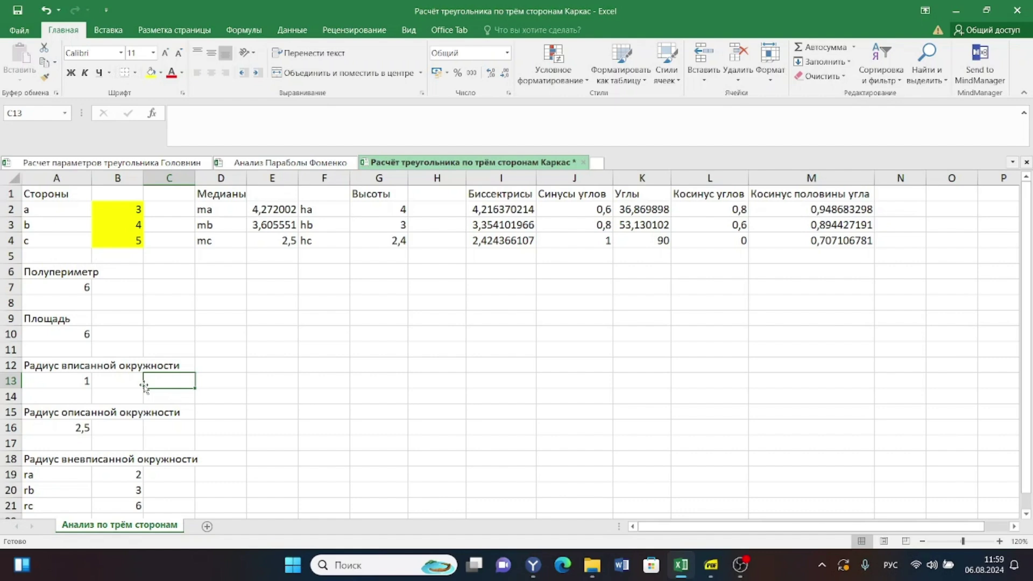
pyautogui.click(229, 352)
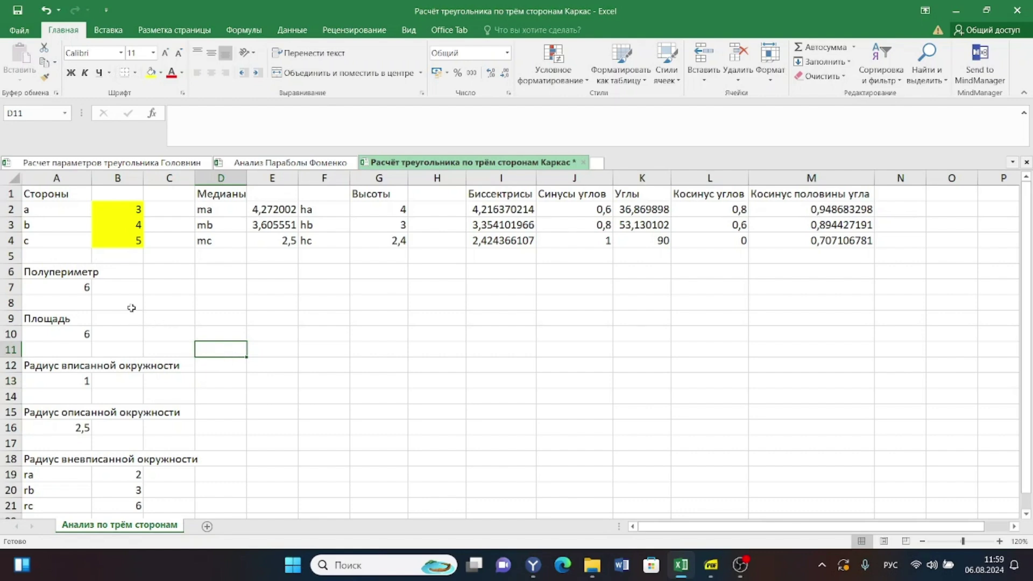
pyautogui.click(268, 237)
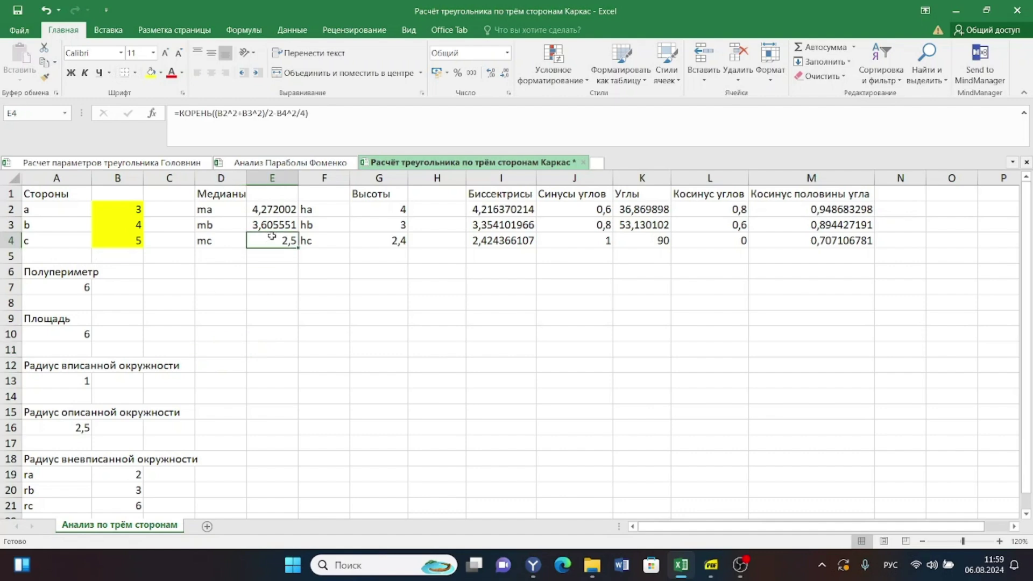
pyautogui.click(142, 291)
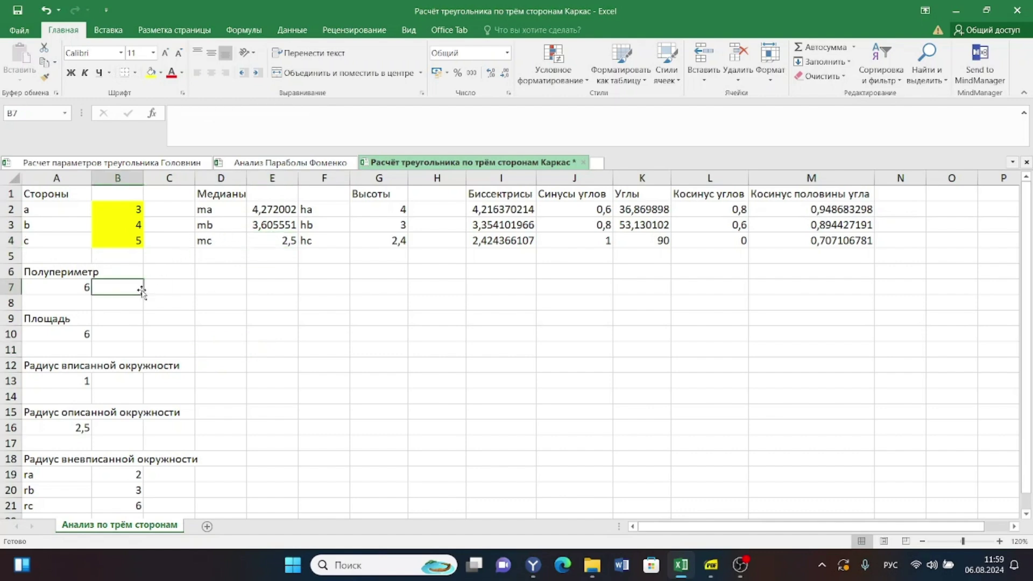
pyautogui.click(264, 300)
pyautogui.press('Down')
pyautogui.press('Down')
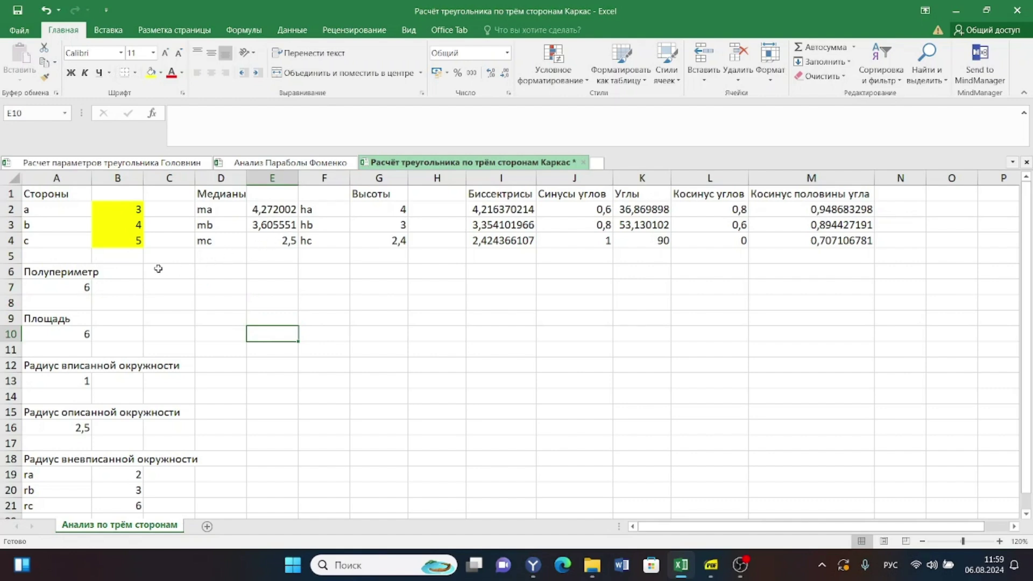
pyautogui.click(124, 272)
pyautogui.click(286, 236)
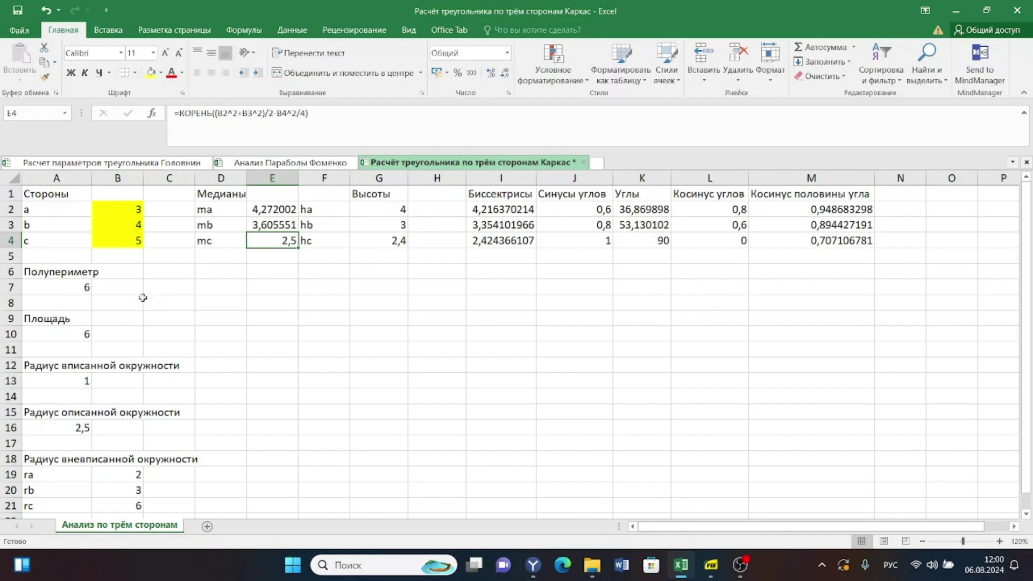
pyautogui.click(135, 314)
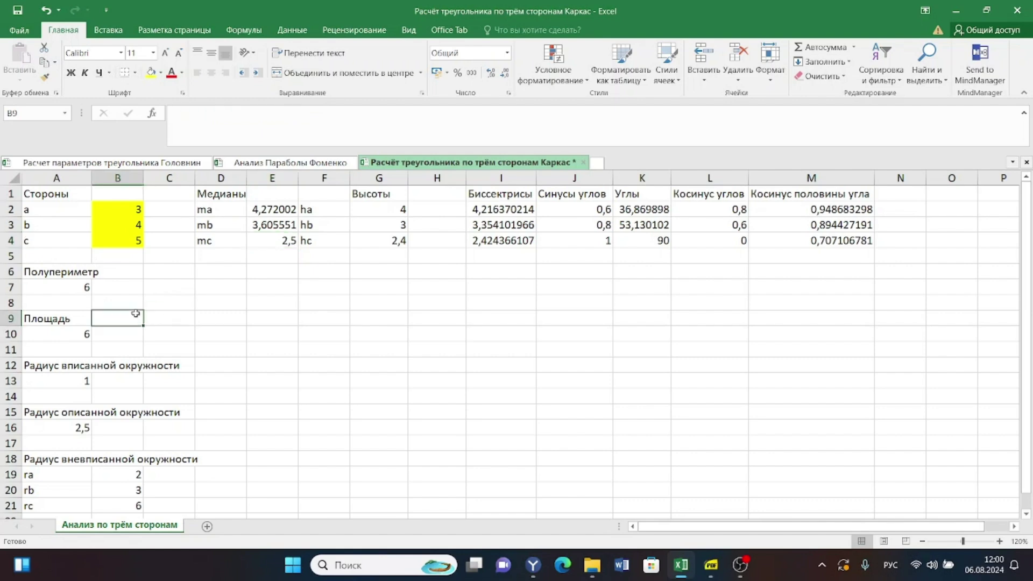
pyautogui.scroll(-2, 135, 314)
pyautogui.scroll(2, 135, 313)
# Step: Switch to the PDF «Творческая работа Все (1)» and look through the creative assignments from page 1 past the combinations task
pyautogui.click(710, 565)
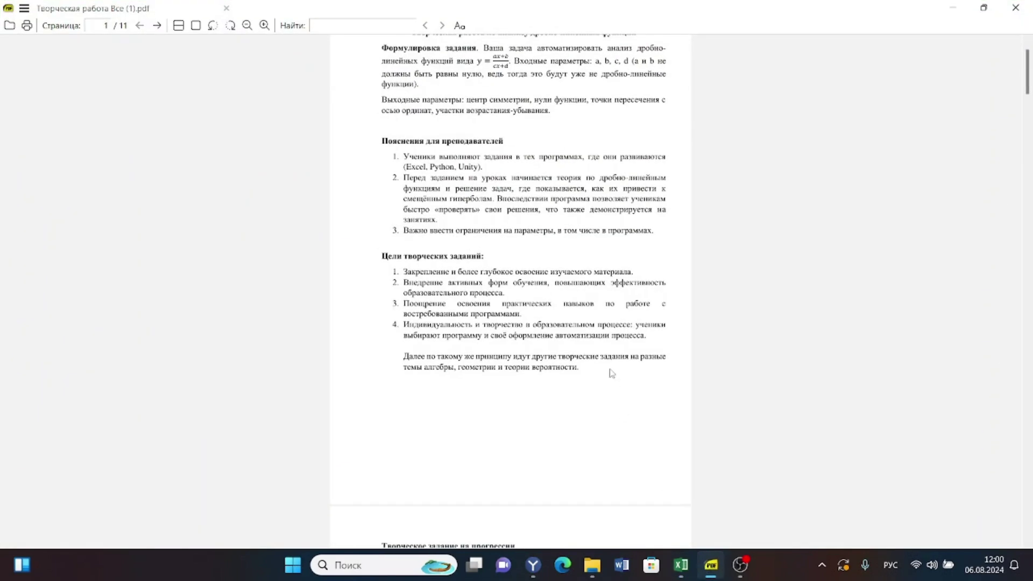
pyautogui.scroll(1, 1028, 80)
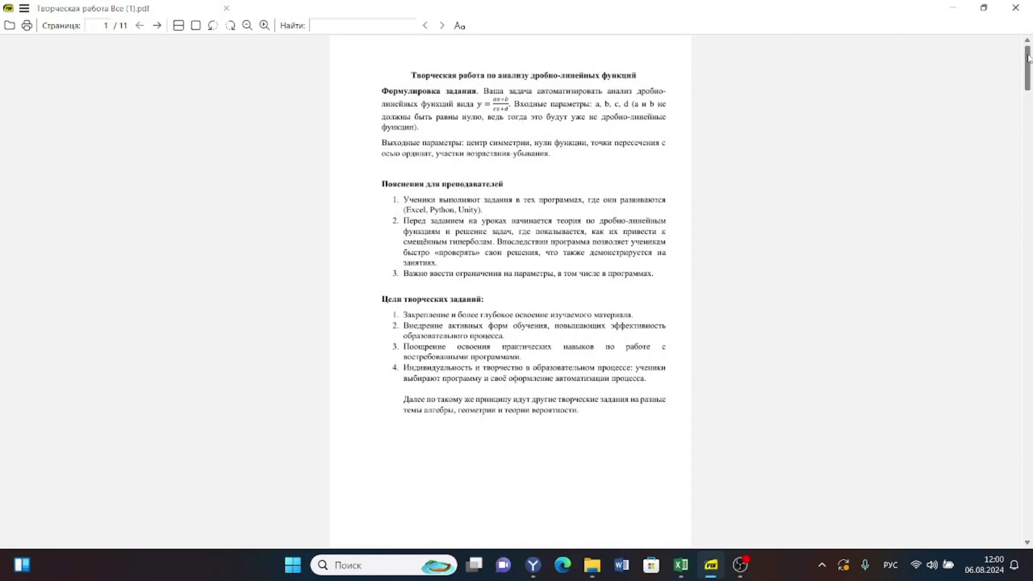
pyautogui.moveTo(1028, 62); pyautogui.dragTo(1031, 258)
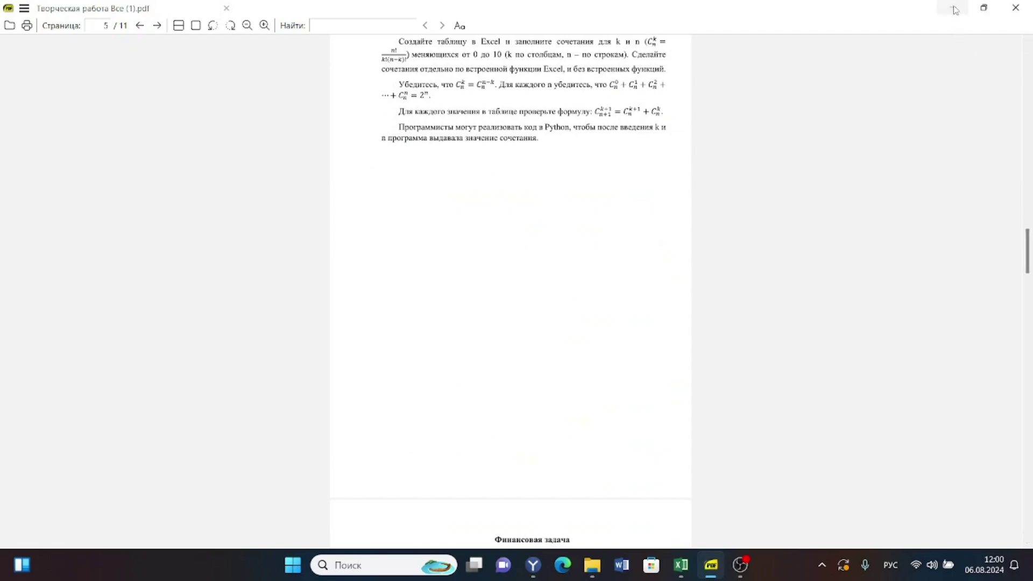
pyautogui.moveTo(1028, 251); pyautogui.dragTo(1028, 280)
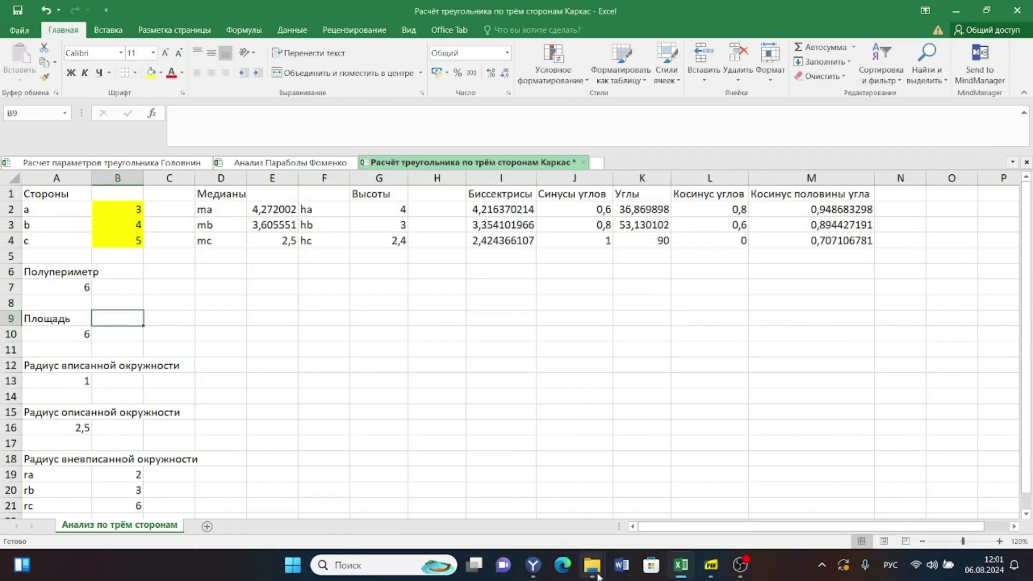
# Step: View the files in the File Explorer folder «Решения от учеников» and return to the triangle workbook in Excel
pyautogui.moveTo(592, 566)
pyautogui.click(586, 503)
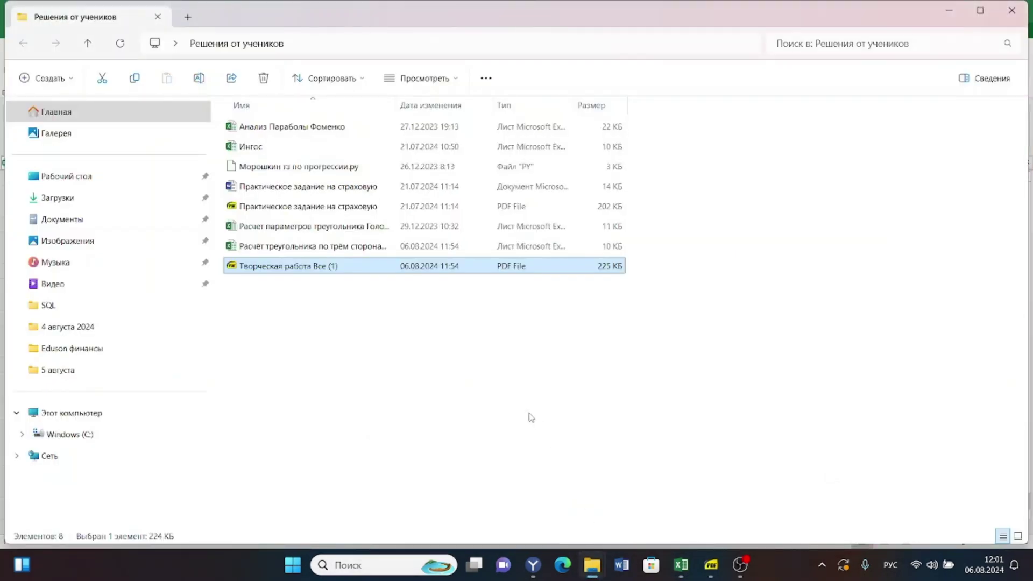
pyautogui.click(681, 565)
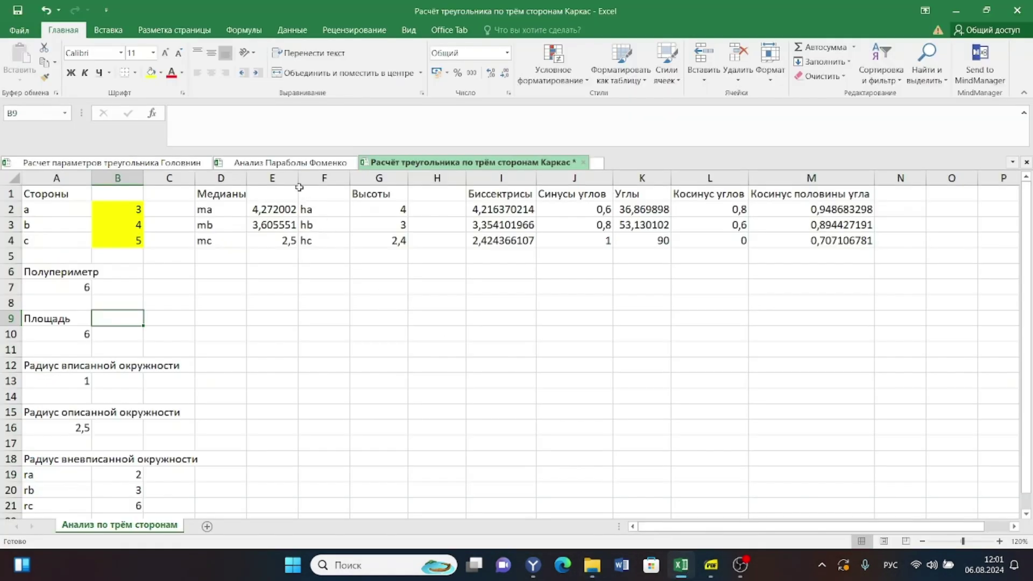
# Step: Switch to the «Анализ Параболы» workbook and examine the coefficients a, b, c and the vertex coordinates
pyautogui.click(295, 164)
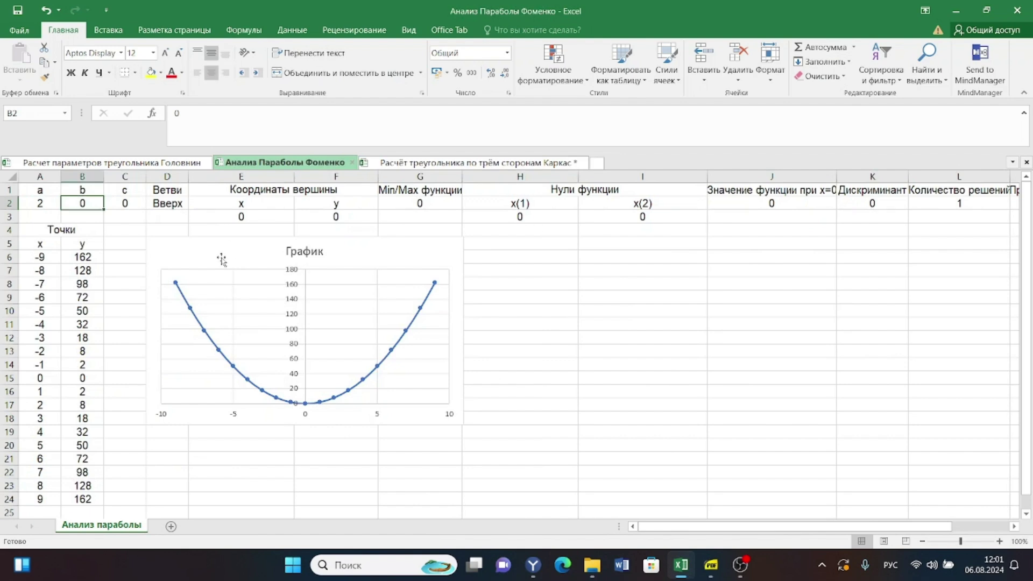
pyautogui.click(50, 203)
pyautogui.click(100, 207)
pyautogui.click(291, 207)
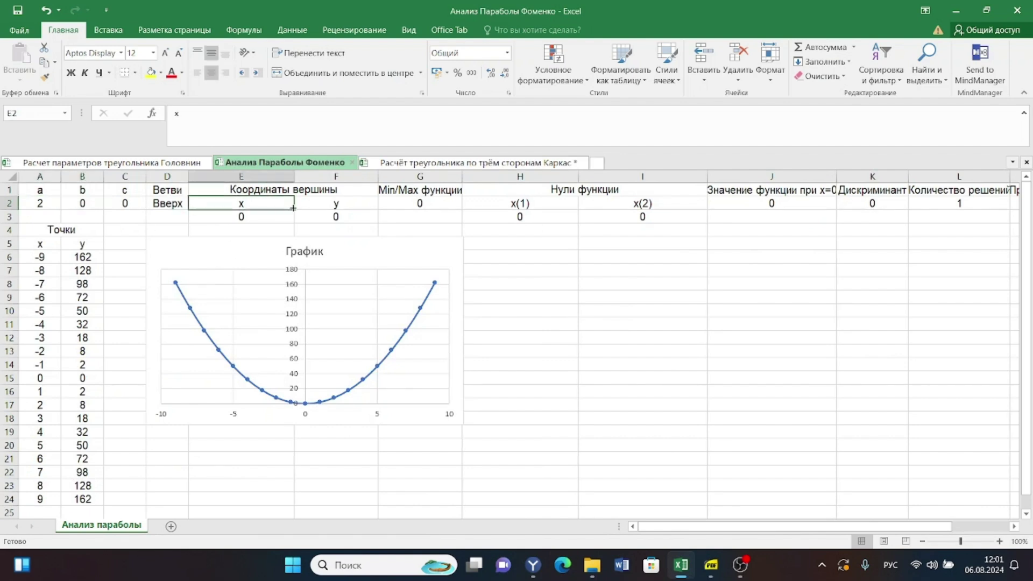
pyautogui.click(124, 224)
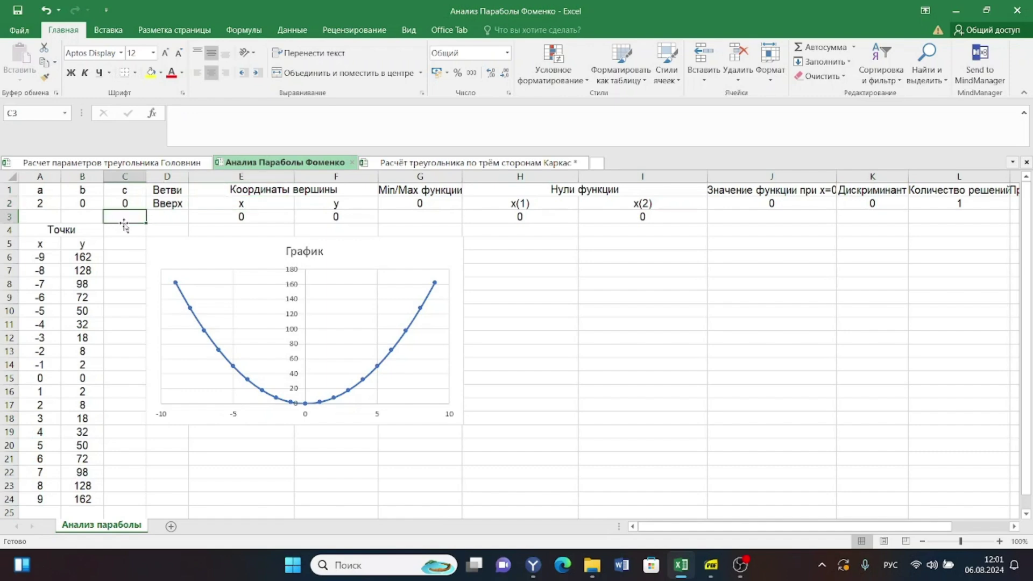